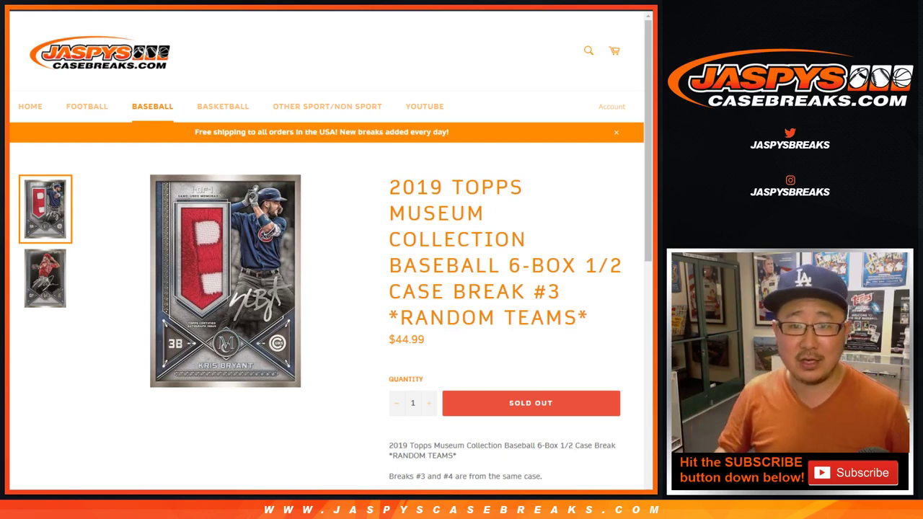
Step: Review the participant name list and the baseball team list entered in the two List Randomizer forms
{"action": "key", "text": "ctrl+Tab"}
{"action": "mouse_move", "coordinate": [433, 221]}
{"action": "left_mouse_down"}
{"action": "mouse_move", "coordinate": [432, 142]}
{"action": "mouse_move", "coordinate": [433, 222]}
{"action": "left_mouse_up"}
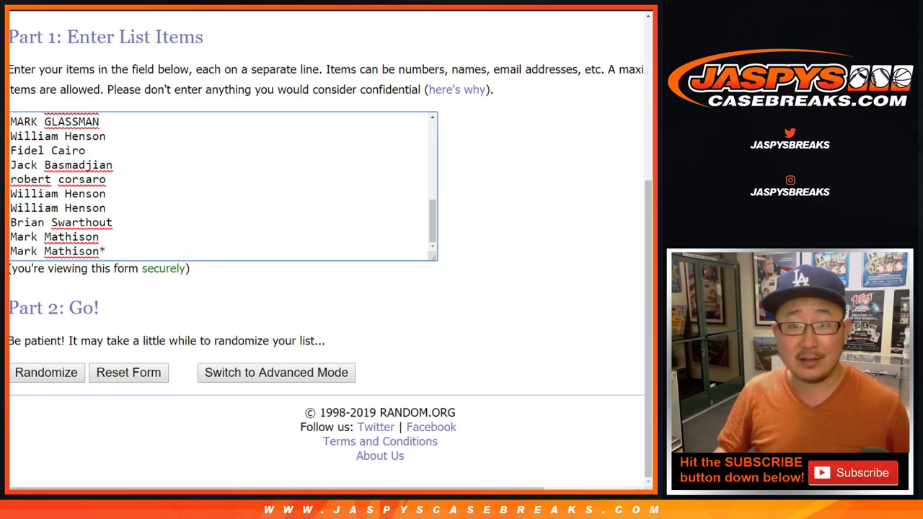
{"action": "key", "text": "ctrl+Tab"}
{"action": "scroll", "coordinate": [462, 267], "scroll_direction": "down", "scroll_amount": 2}
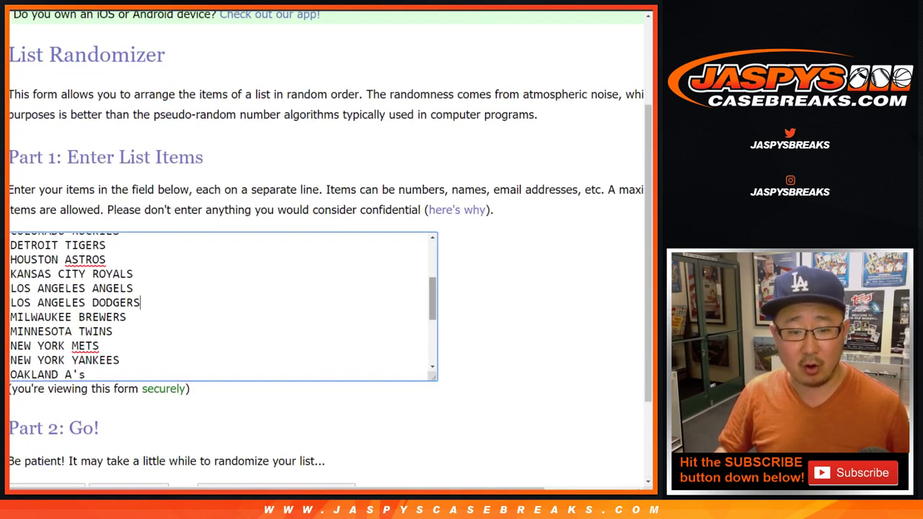
{"action": "scroll", "coordinate": [223, 307], "scroll_direction": "up", "scroll_amount": 3}
{"action": "scroll", "coordinate": [223, 306], "scroll_direction": "down", "scroll_amount": 7}
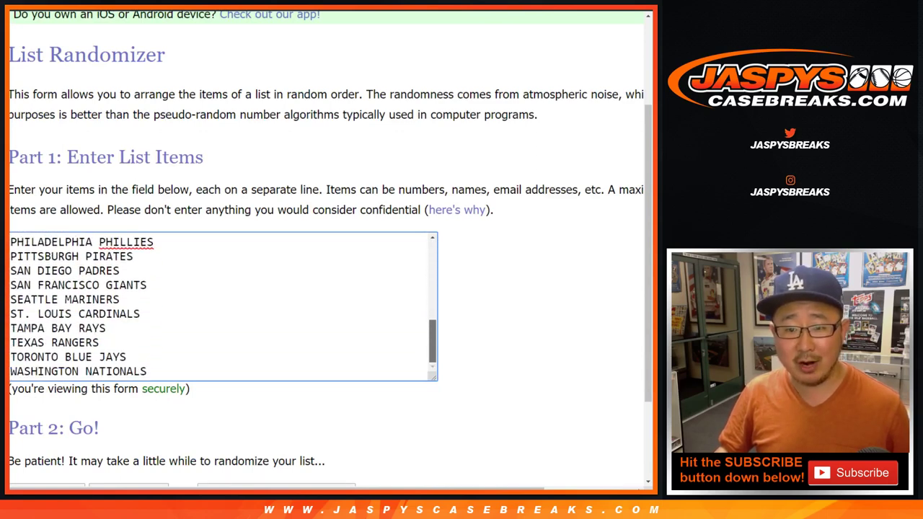
{"action": "scroll", "coordinate": [224, 306], "scroll_direction": "up", "scroll_amount": 4}
{"action": "scroll", "coordinate": [224, 306], "scroll_direction": "up", "scroll_amount": 1}
Step: Switch to the 2019 Topps Museum Collection team checklist PDF and search it for "marlins"
{"action": "key", "text": "alt+Tab"}
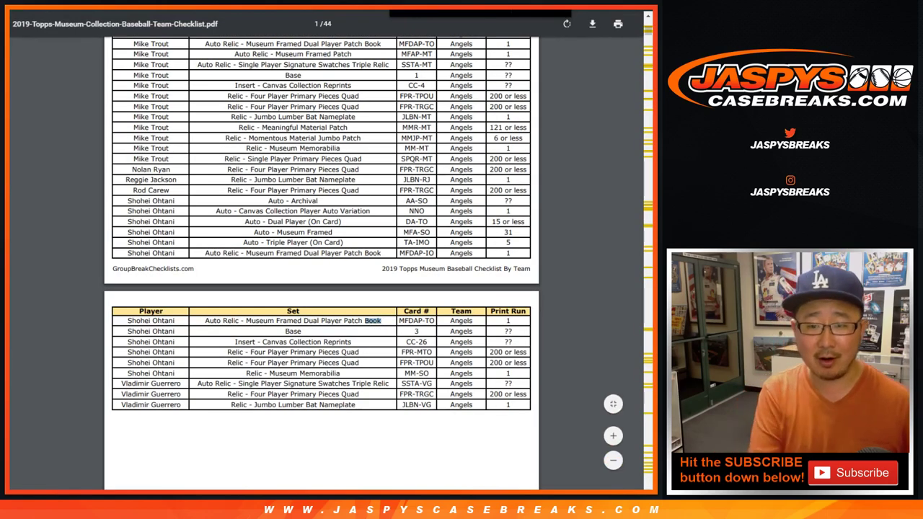
{"action": "type", "text": "marlins"}
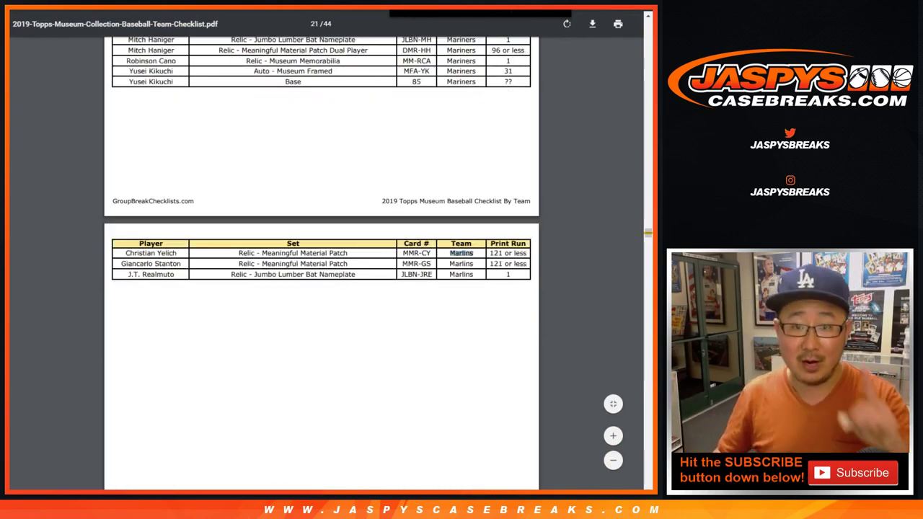
Step: Switch to the RANDOM.ORG Dice Roller and roll 2 virtual dice
{"action": "key", "text": "ctrl+Tab"}
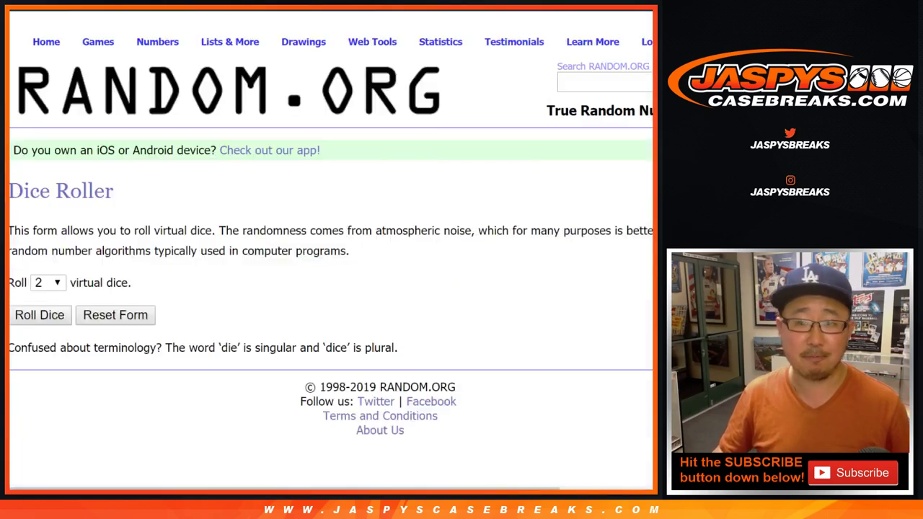
{"action": "left_click", "coordinate": [39, 315]}
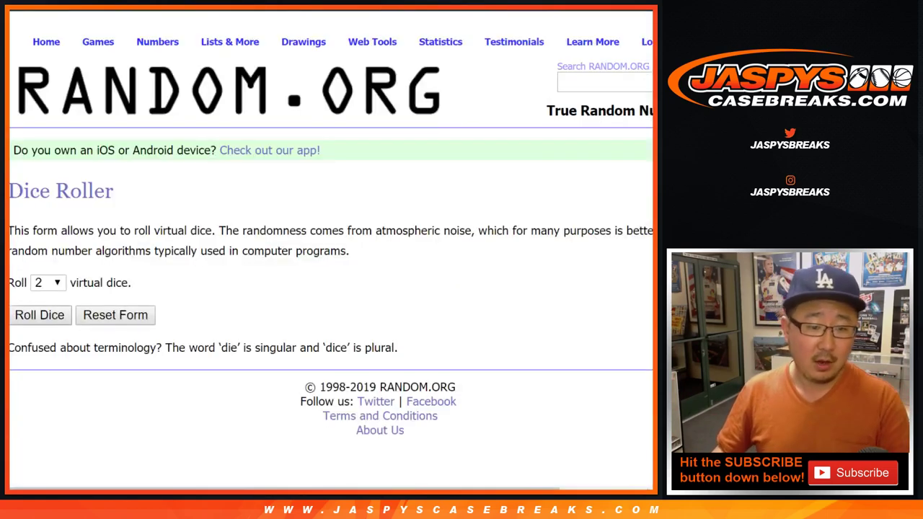
Step: Randomize the participant name list five times in the List Randomizer
{"action": "key", "text": "ctrl+Tab"}
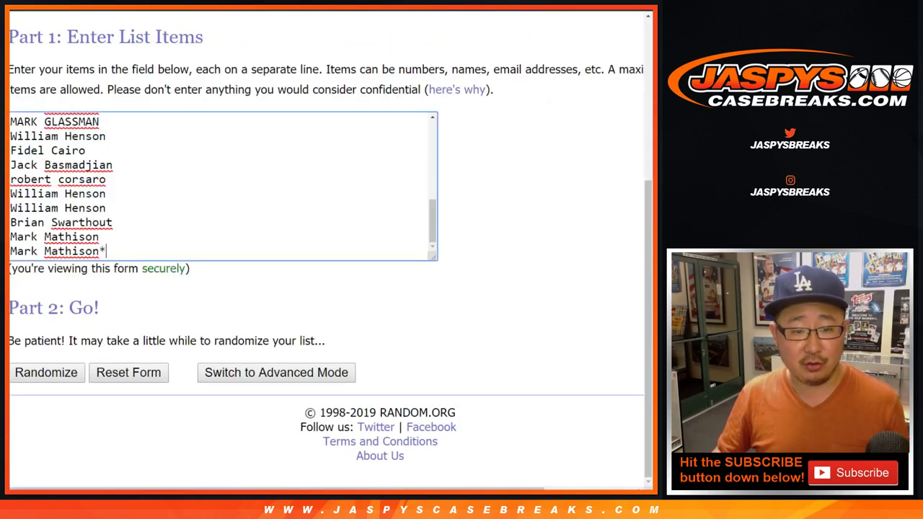
{"action": "left_click", "coordinate": [46, 373]}
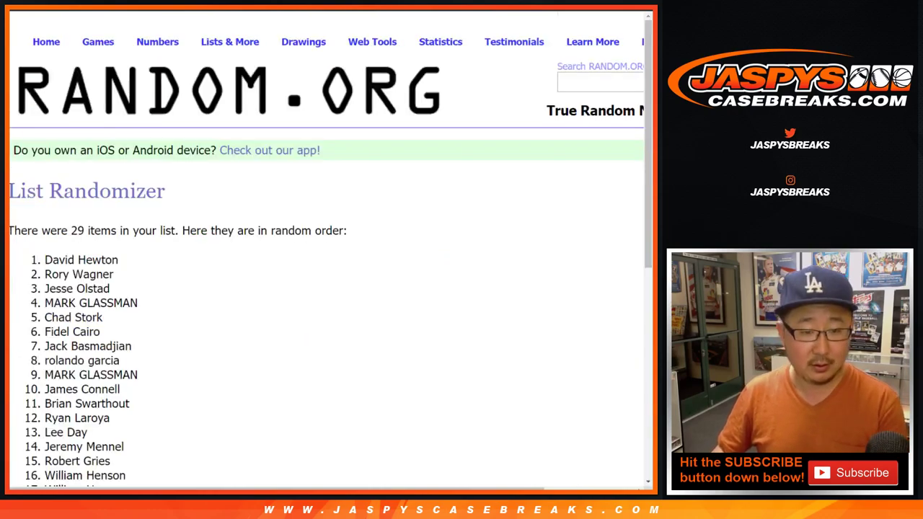
{"action": "scroll", "coordinate": [46, 373], "scroll_direction": "down", "scroll_amount": 6}
{"action": "key", "text": "Return"}
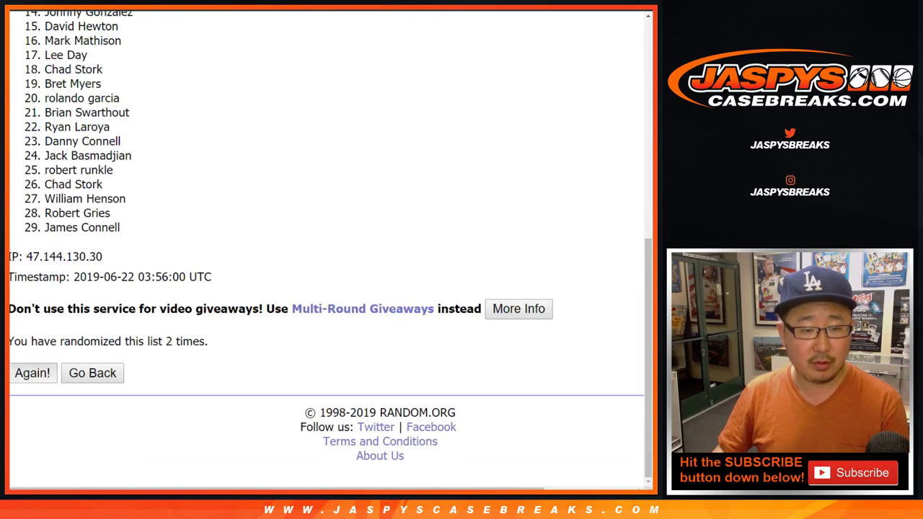
{"action": "key", "text": "Return"}
{"action": "key", "text": "End"}
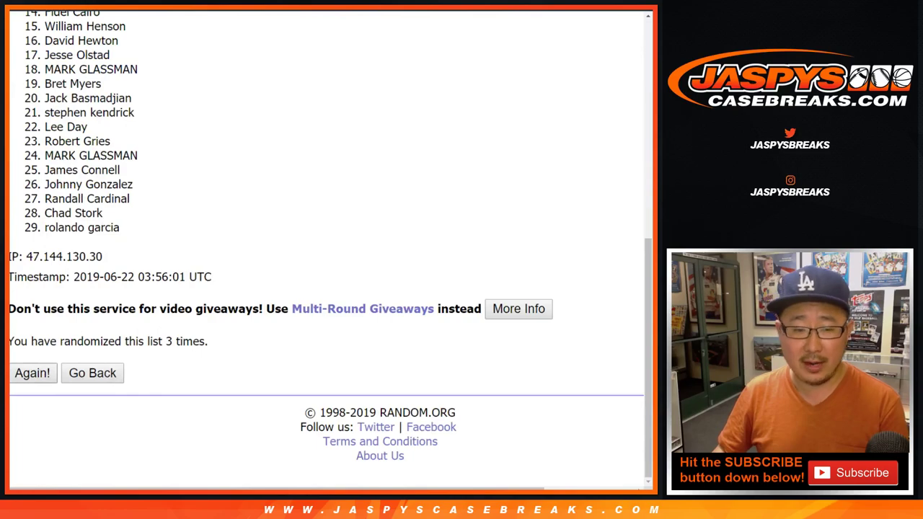
{"action": "key", "text": "Return"}
{"action": "key", "text": "End"}
{"action": "key", "text": "Return"}
{"action": "key", "text": "End"}
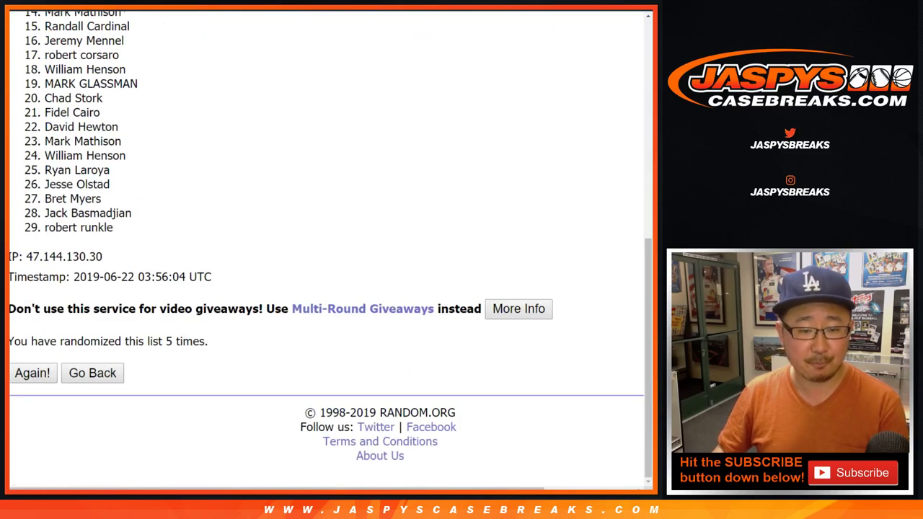
Step: Copy all 29 randomized participant names into column A of the break's Google Sheets spreadsheet, starting at A1
{"action": "key", "text": "Home"}
{"action": "left_click_drag", "start_coordinate": [45, 262], "coordinate": [113, 228]}
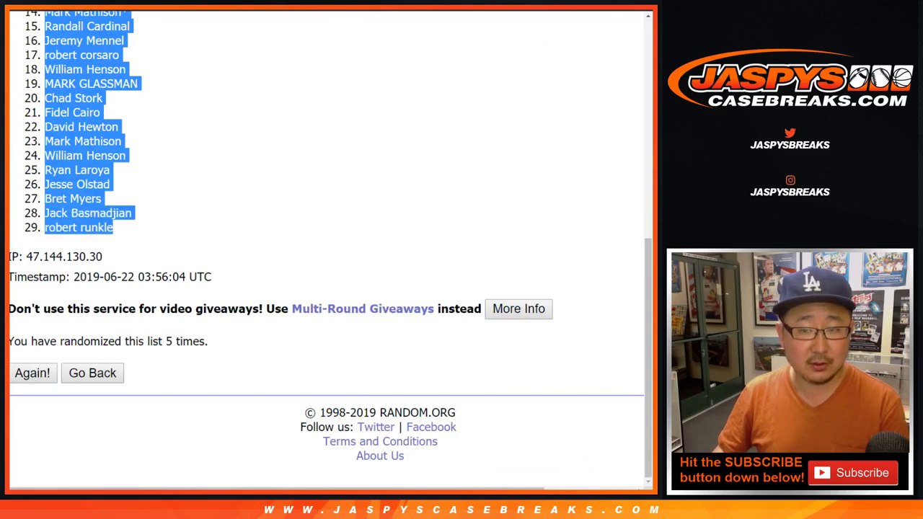
{"action": "key", "text": "ctrl+Tab"}
{"action": "right_click", "coordinate": [83, 97]}
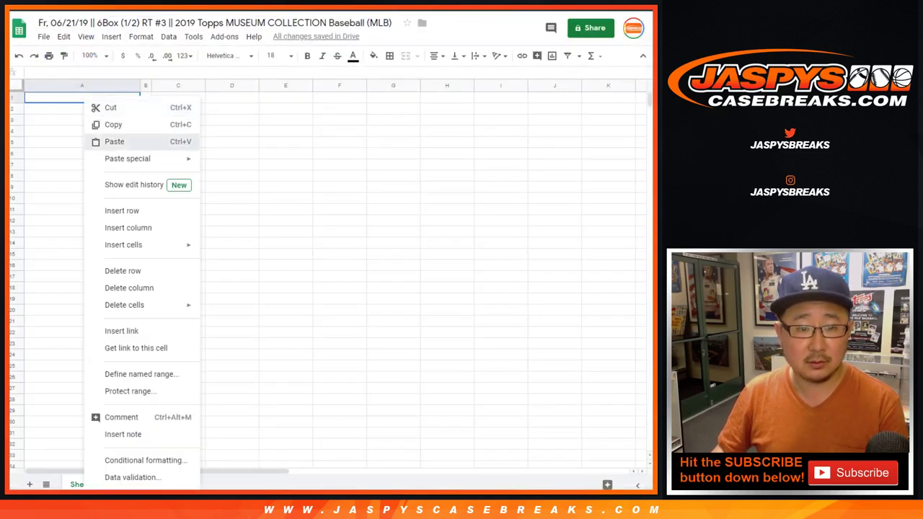
{"action": "left_click", "coordinate": [113, 142]}
Step: Randomize the baseball team list five times in its List Randomizer form
{"action": "key", "text": "ctrl+Tab"}
{"action": "key", "text": "ctrl+Tab"}
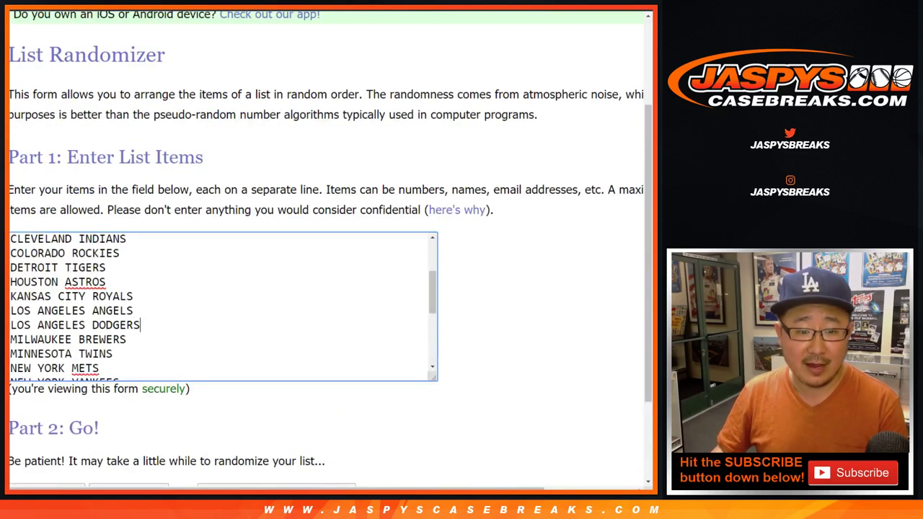
{"action": "scroll", "coordinate": [325, 289], "scroll_direction": "down", "scroll_amount": 2}
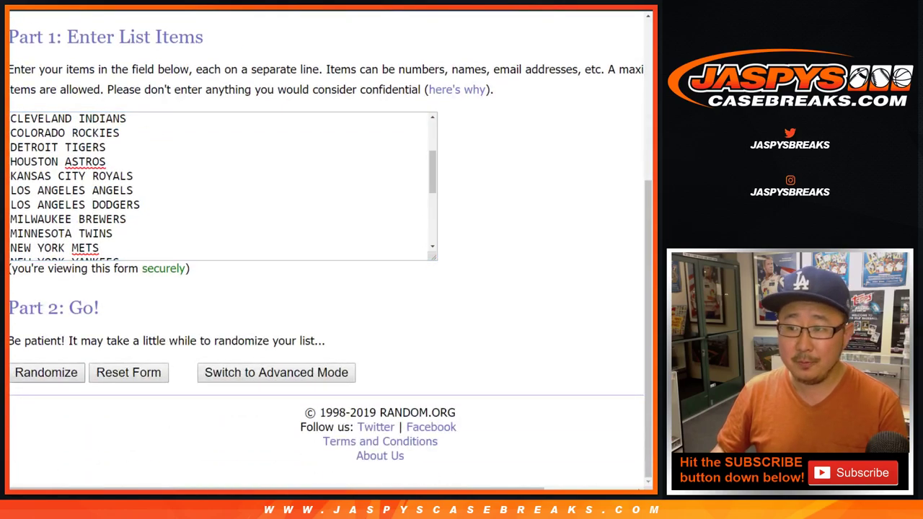
{"action": "left_click", "coordinate": [34, 373]}
{"action": "scroll", "coordinate": [33, 373], "scroll_direction": "down", "scroll_amount": 6}
{"action": "left_click", "coordinate": [32, 372]}
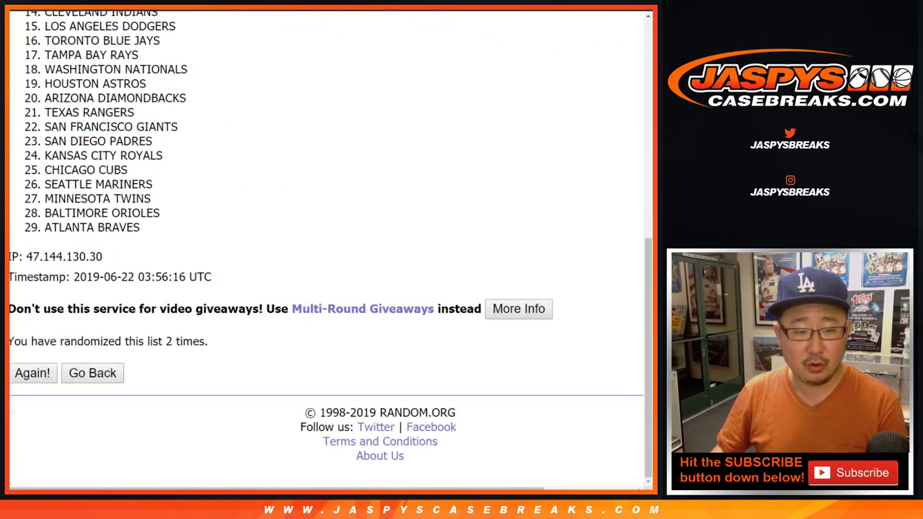
{"action": "left_click", "coordinate": [32, 372]}
{"action": "scroll", "coordinate": [324, 289], "scroll_direction": "down", "scroll_amount": 5}
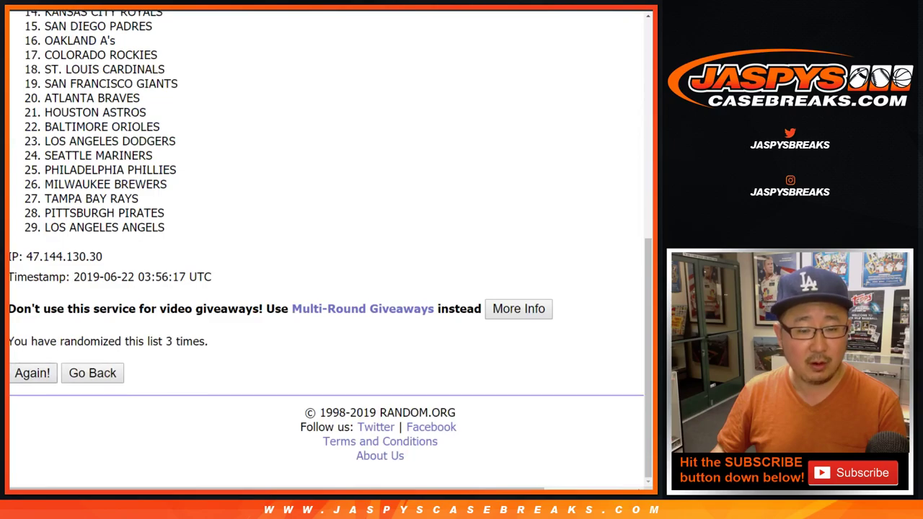
{"action": "left_click", "coordinate": [32, 373]}
{"action": "scroll", "coordinate": [325, 289], "scroll_direction": "down", "scroll_amount": 5}
{"action": "left_click", "coordinate": [32, 373]}
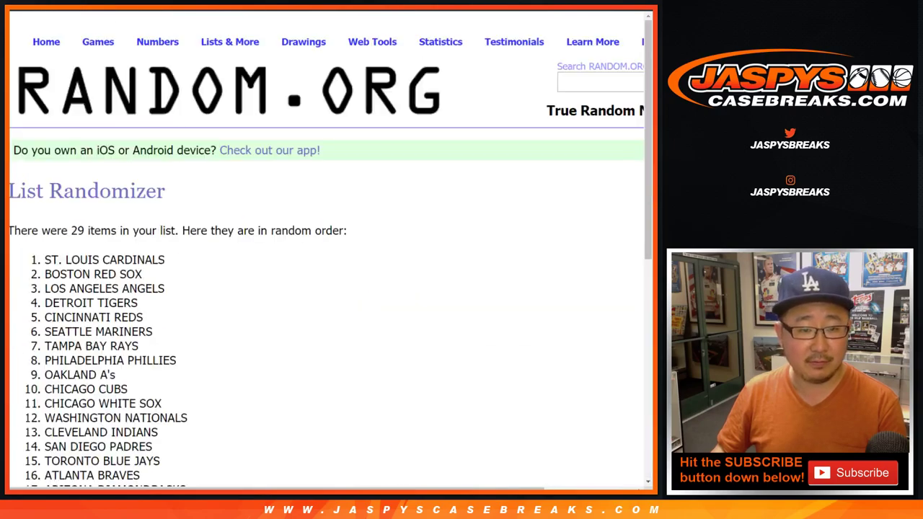
Step: Copy all 29 randomized team names into column B of the spreadsheet beside the participants, starting at B1
{"action": "scroll", "coordinate": [324, 288], "scroll_direction": "down", "scroll_amount": 6}
{"action": "scroll", "coordinate": [324, 289], "scroll_direction": "up", "scroll_amount": 6}
{"action": "left_click_drag", "start_coordinate": [44, 260], "coordinate": [158, 228]}
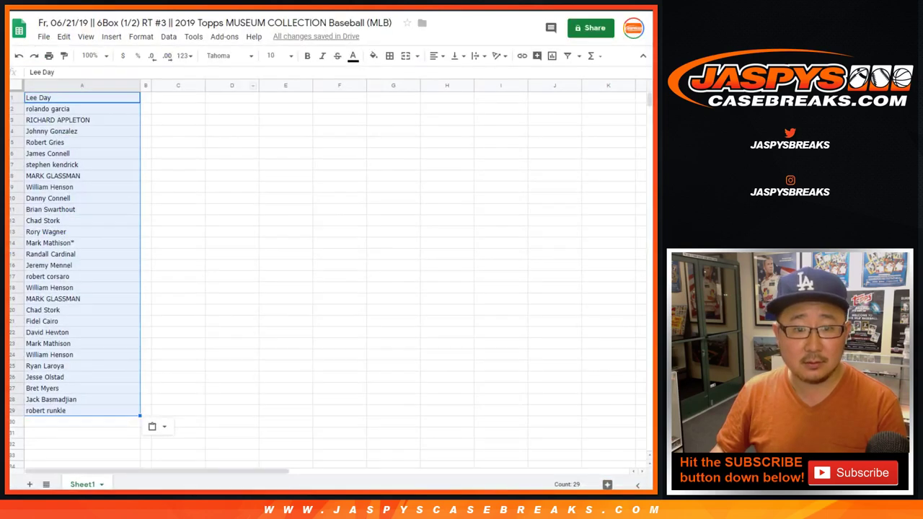
{"action": "right_click", "coordinate": [151, 97]}
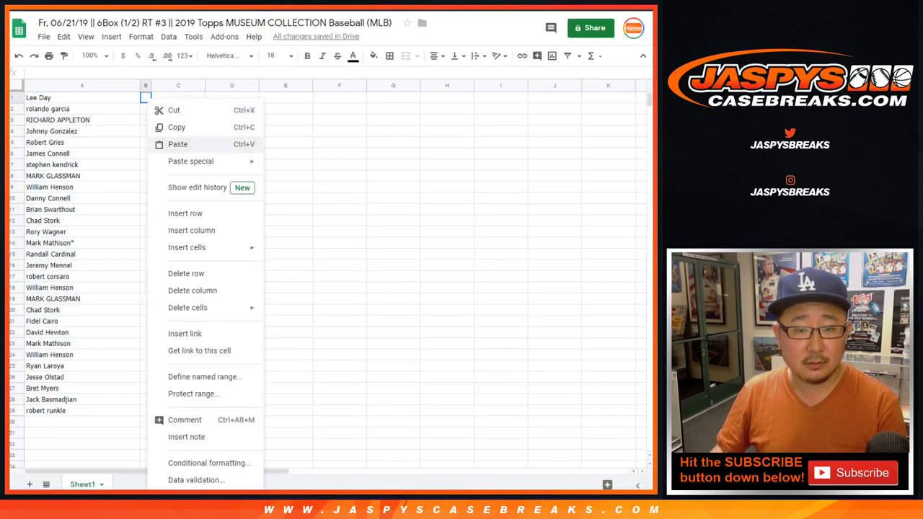
{"action": "left_click", "coordinate": [180, 146]}
Step: Format the entire sheet in Helvetica Neue at font size 14
{"action": "key", "text": "ctrl+a"}
{"action": "left_click", "coordinate": [229, 56]}
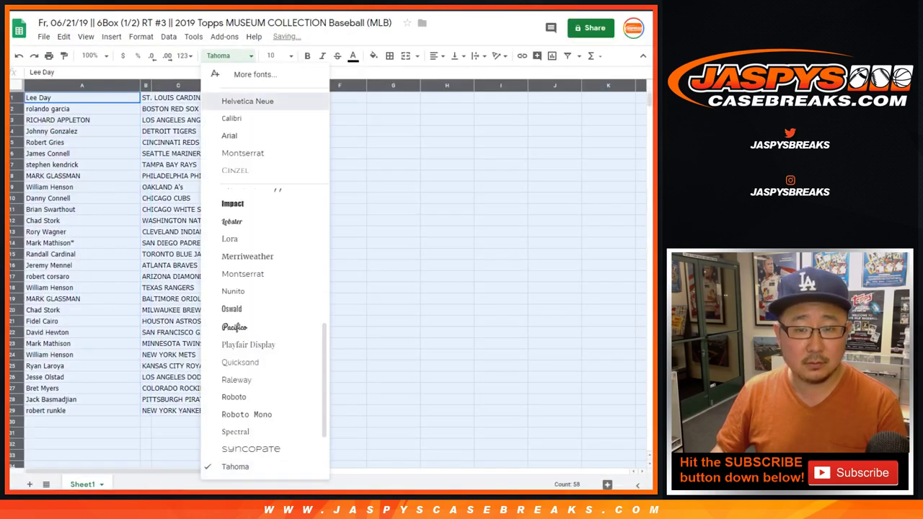
{"action": "left_click", "coordinate": [258, 99]}
{"action": "left_click", "coordinate": [271, 56]}
{"action": "type", "text": "14"}
{"action": "key", "text": "Return"}
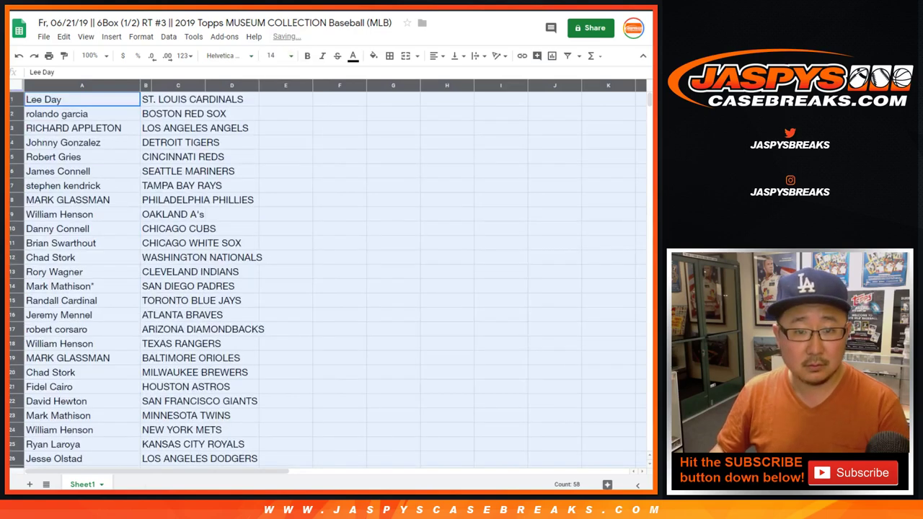
Step: Auto-fit the column widths to the names and teams and set the sheet zoom to 150%
{"action": "double_click", "coordinate": [140, 86]}
{"action": "left_click", "coordinate": [98, 55]}
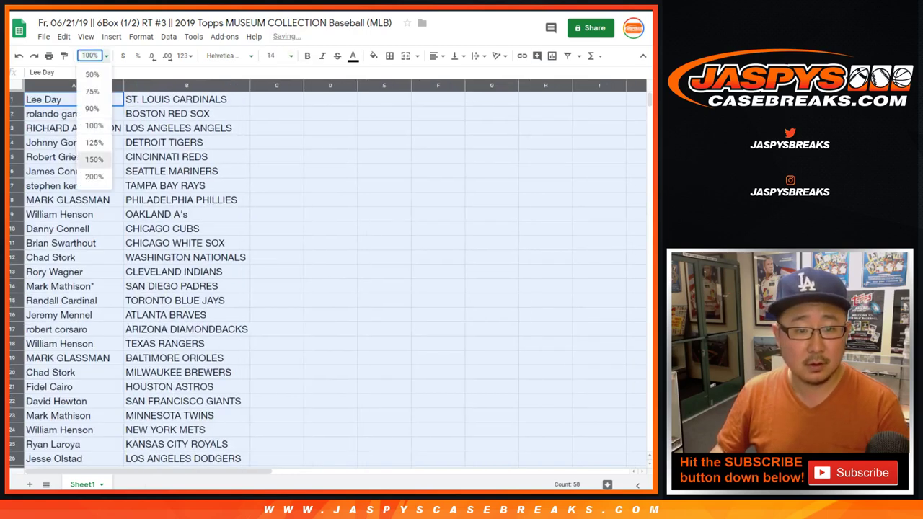
{"action": "left_click", "coordinate": [95, 160]}
Step: Review the participant and team pairings one row at a time from row 2 through row 14
{"action": "left_click", "coordinate": [18, 131]}
{"action": "left_click", "coordinate": [19, 153]}
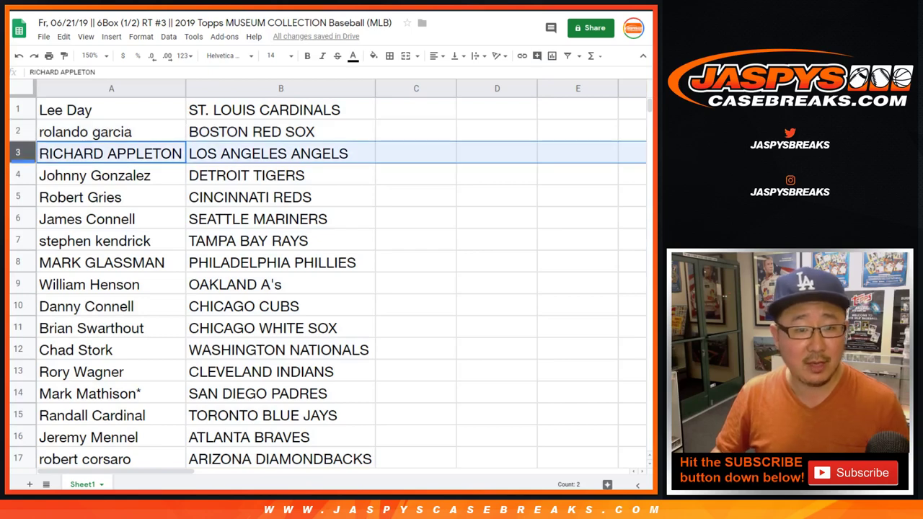
{"action": "left_click", "coordinate": [19, 175]}
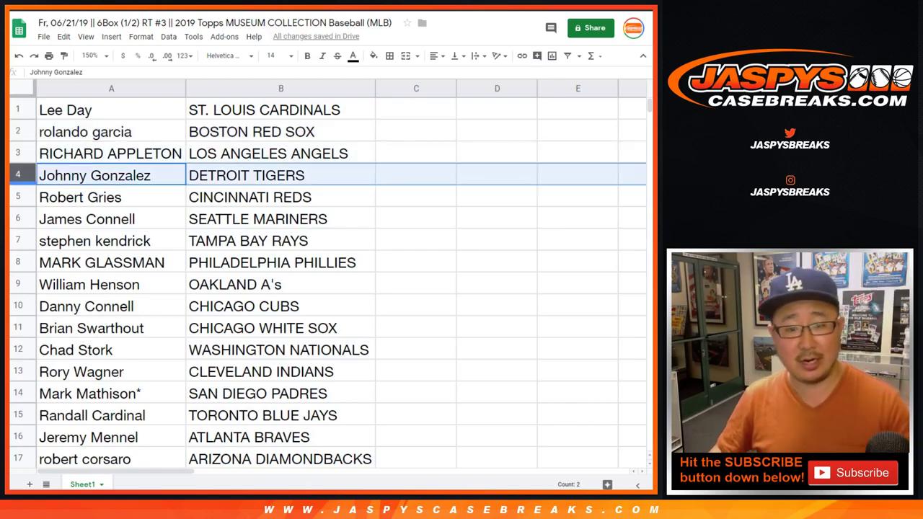
{"action": "left_click", "coordinate": [18, 197]}
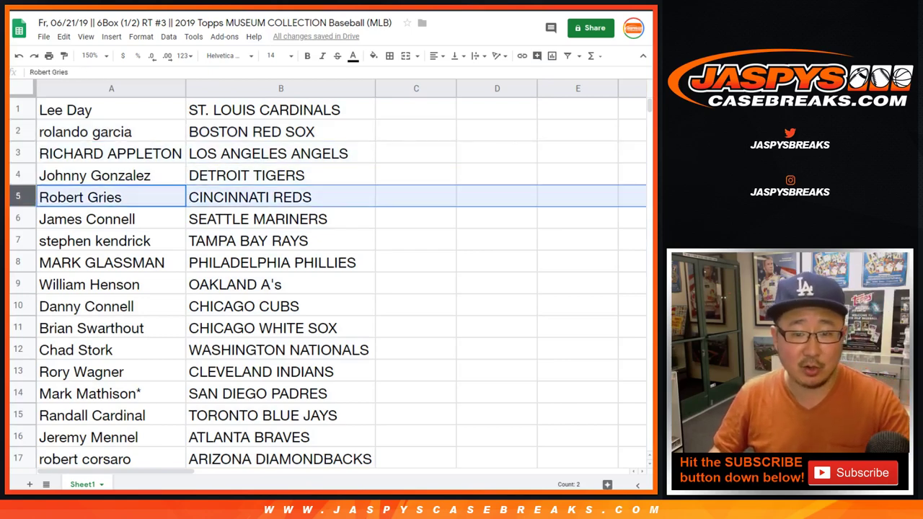
{"action": "left_click", "coordinate": [19, 218]}
{"action": "scroll", "coordinate": [327, 281], "scroll_direction": "down", "scroll_amount": 2}
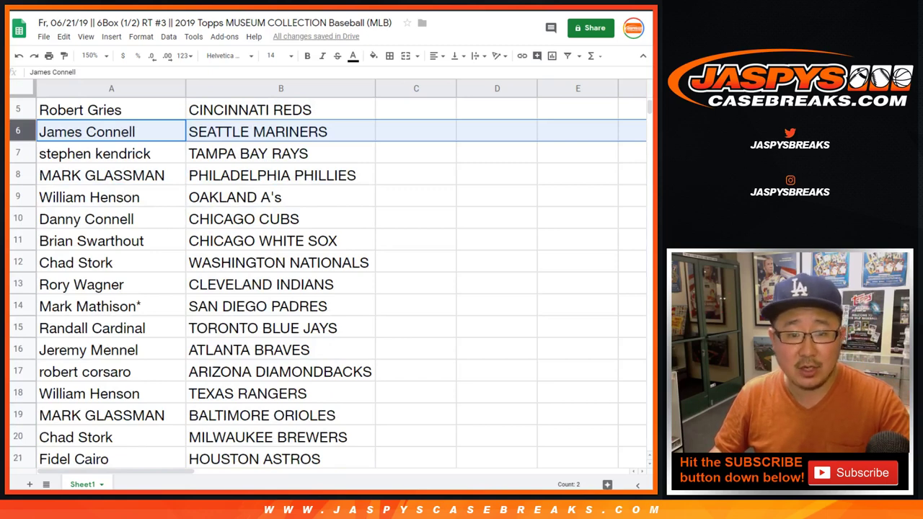
{"action": "left_click", "coordinate": [19, 153]}
{"action": "left_click", "coordinate": [19, 175]}
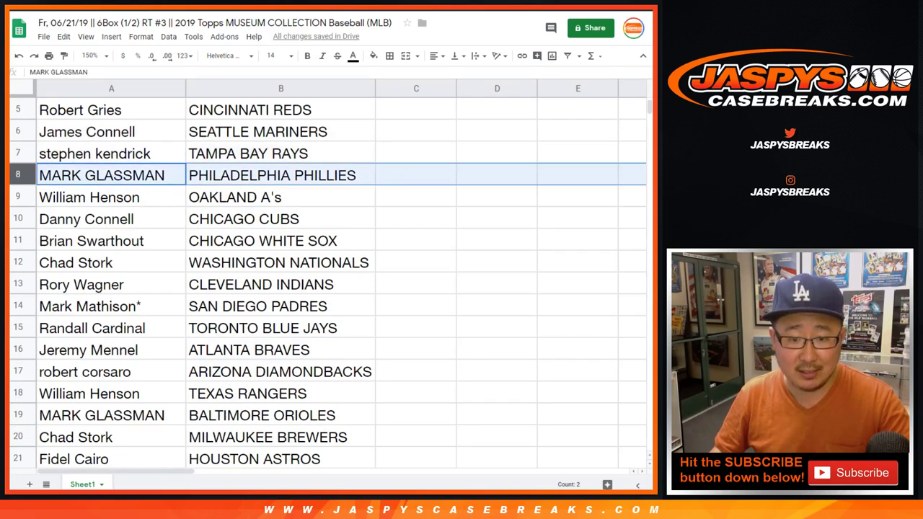
{"action": "scroll", "coordinate": [327, 284], "scroll_direction": "down", "scroll_amount": 1}
{"action": "left_click", "coordinate": [19, 153]}
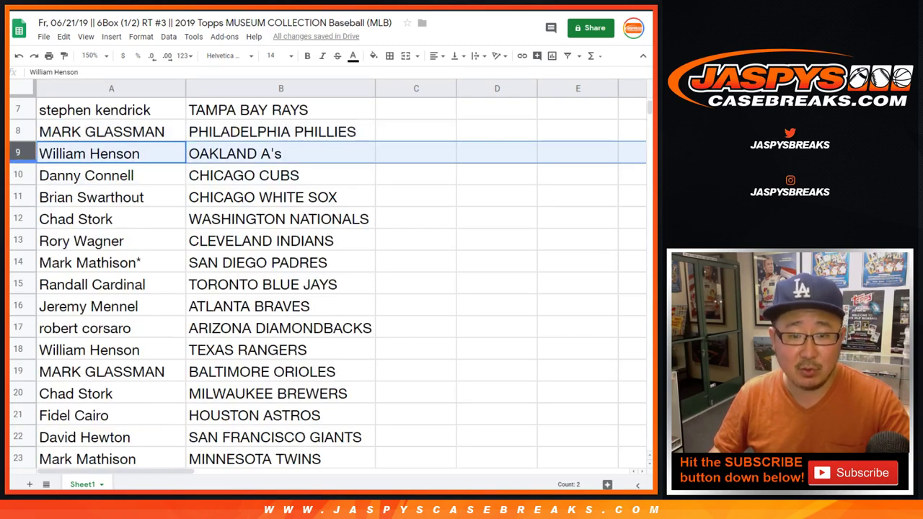
{"action": "left_click", "coordinate": [19, 175]}
{"action": "left_click", "coordinate": [18, 197]}
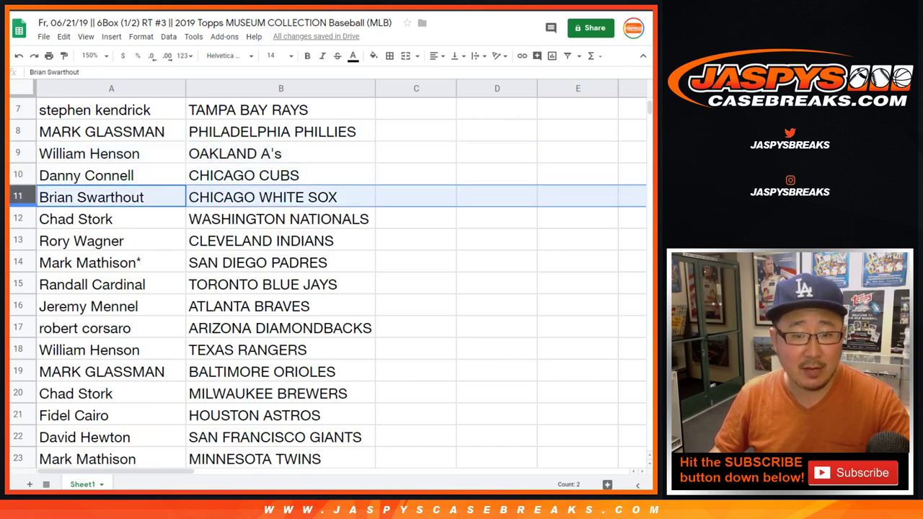
{"action": "left_click", "coordinate": [19, 219]}
{"action": "left_click", "coordinate": [19, 240]}
{"action": "left_click", "coordinate": [19, 262]}
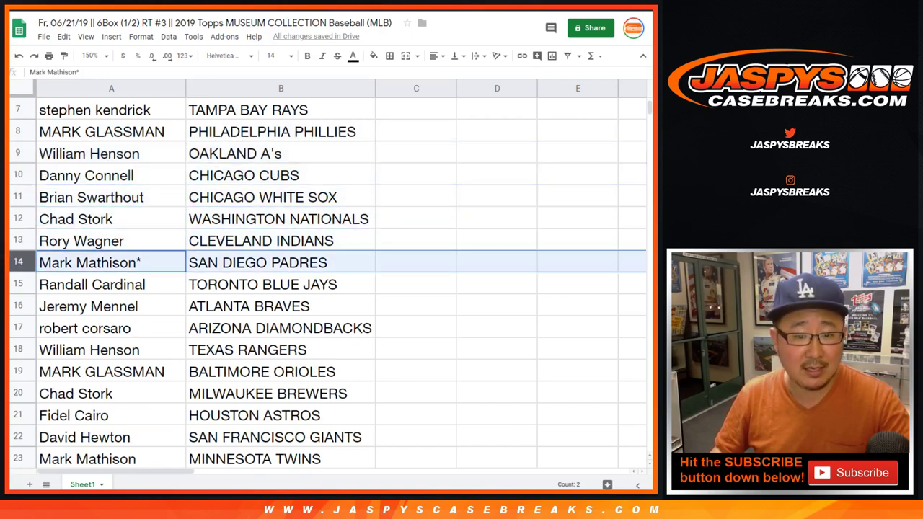
Step: Review the remaining pairings row by row from row 15 through row 29, and return to the start of the list
{"action": "scroll", "coordinate": [328, 286], "scroll_direction": "down", "scroll_amount": 3}
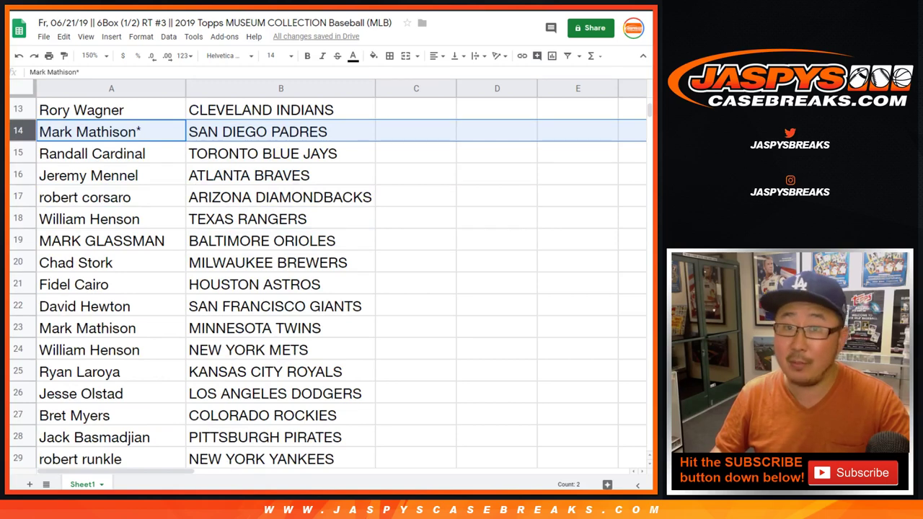
{"action": "left_click", "coordinate": [19, 153]}
{"action": "left_click", "coordinate": [19, 175]}
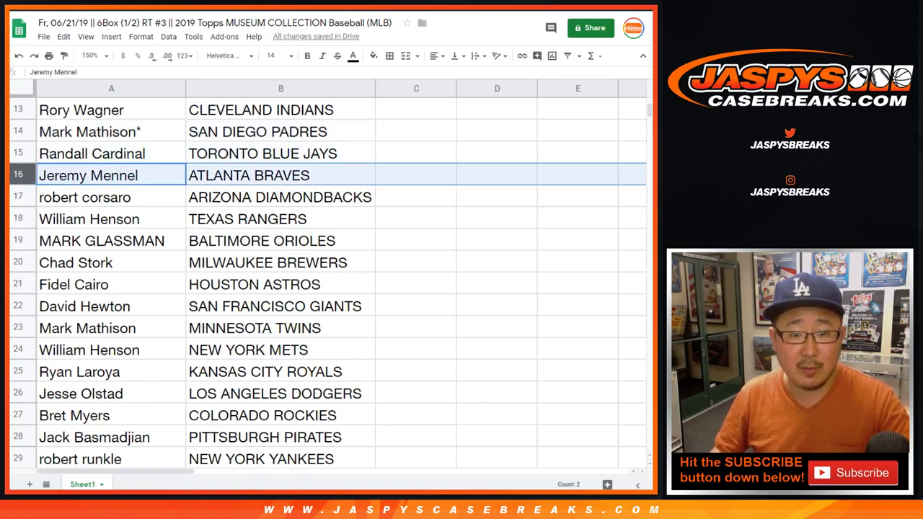
{"action": "left_click", "coordinate": [19, 196]}
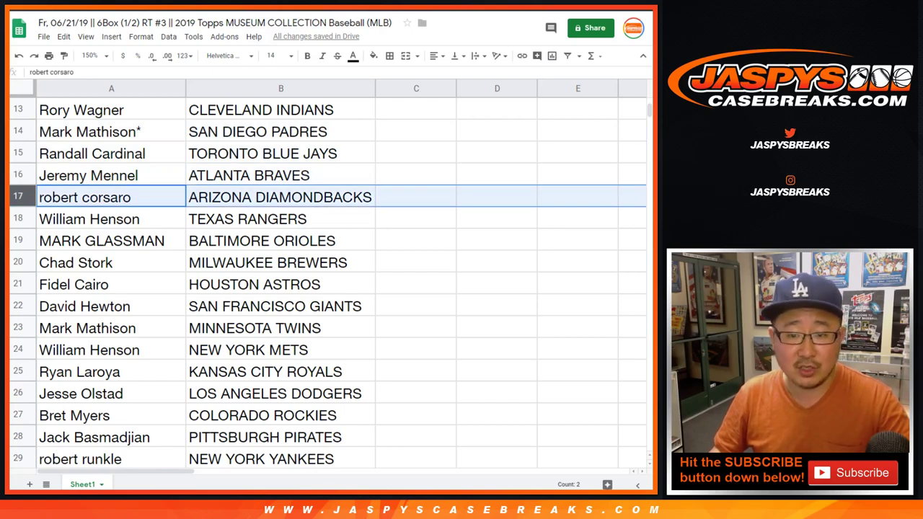
{"action": "left_click", "coordinate": [19, 219]}
{"action": "left_click", "coordinate": [19, 241]}
{"action": "scroll", "coordinate": [19, 240], "scroll_direction": "down", "scroll_amount": 2}
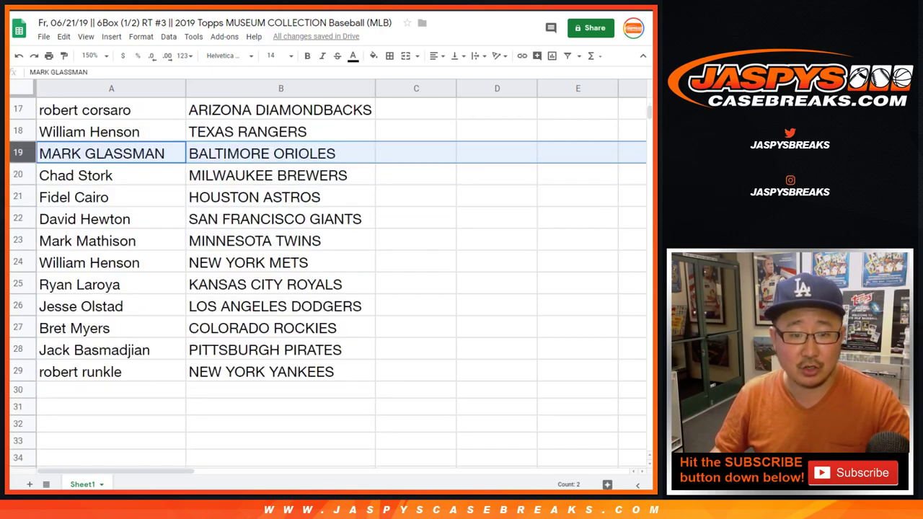
{"action": "left_click", "coordinate": [17, 175]}
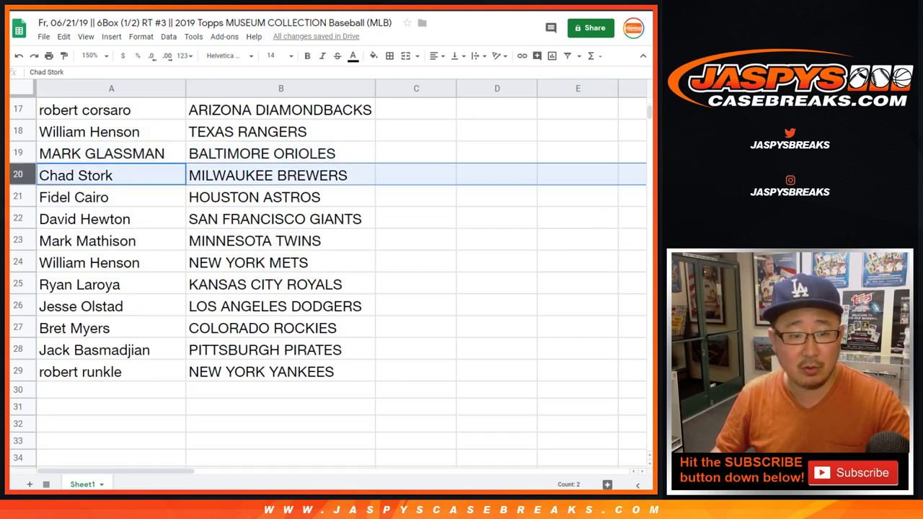
{"action": "left_click", "coordinate": [17, 197]}
{"action": "left_click", "coordinate": [18, 219]}
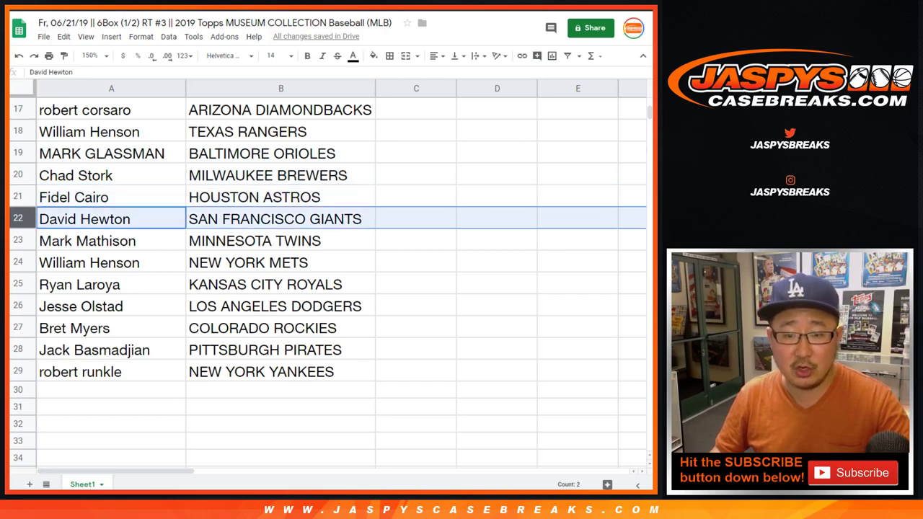
{"action": "left_click", "coordinate": [18, 241]}
{"action": "left_click", "coordinate": [18, 263]}
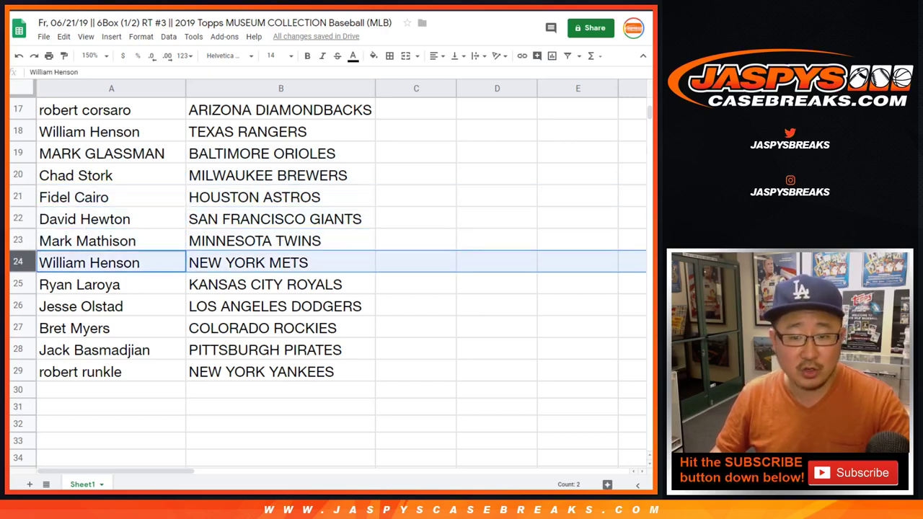
{"action": "left_click", "coordinate": [17, 284]}
{"action": "left_click", "coordinate": [17, 306]}
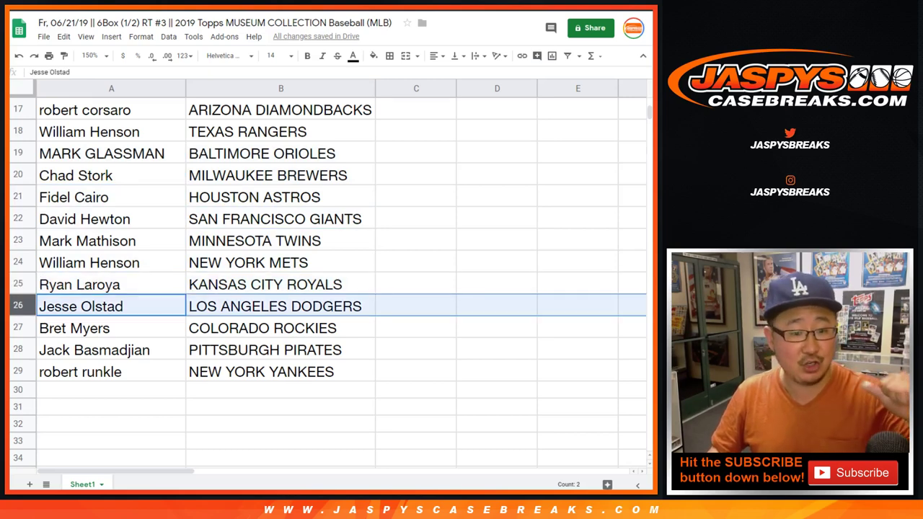
{"action": "left_click", "coordinate": [18, 328]}
{"action": "left_click", "coordinate": [17, 349]}
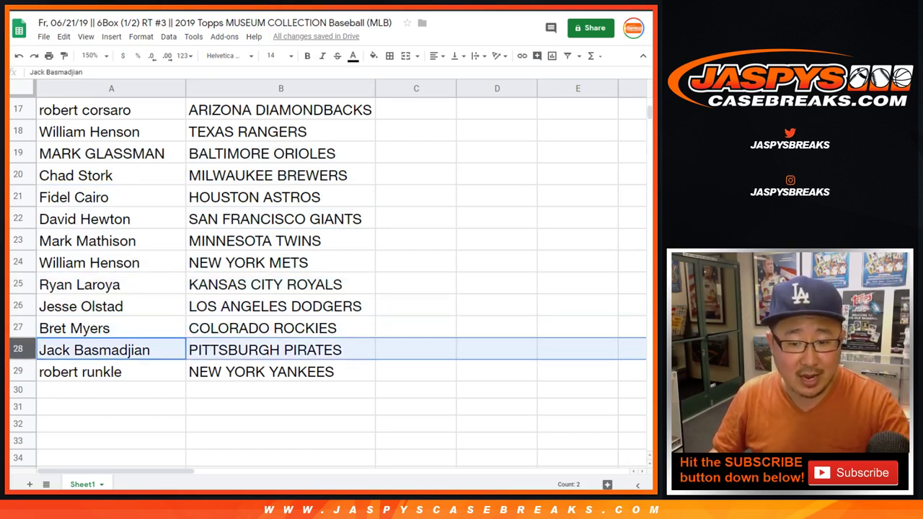
{"action": "left_click", "coordinate": [18, 372]}
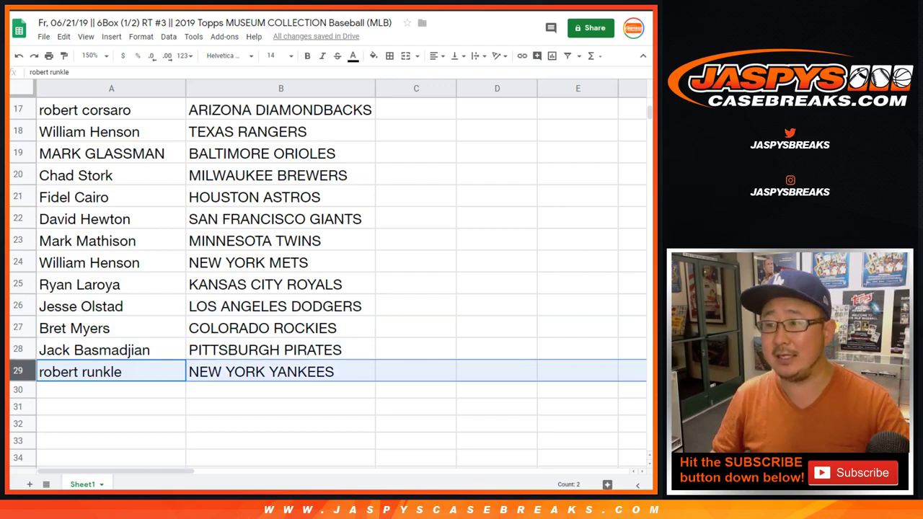
{"action": "scroll", "coordinate": [328, 281], "scroll_direction": "up", "scroll_amount": 5}
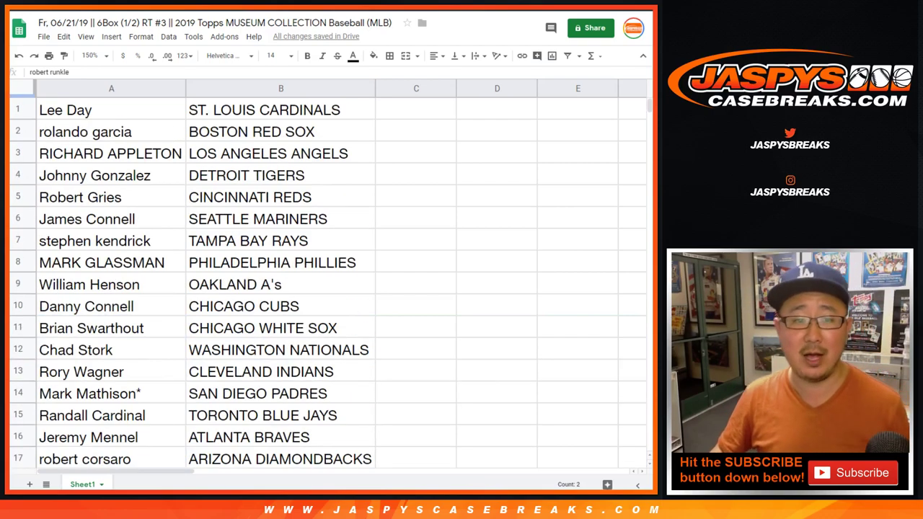
Step: Reduce the sheet zoom to 87% and readjust it to 90%
{"action": "left_click", "coordinate": [91, 56]}
{"action": "key", "text": "Return"}
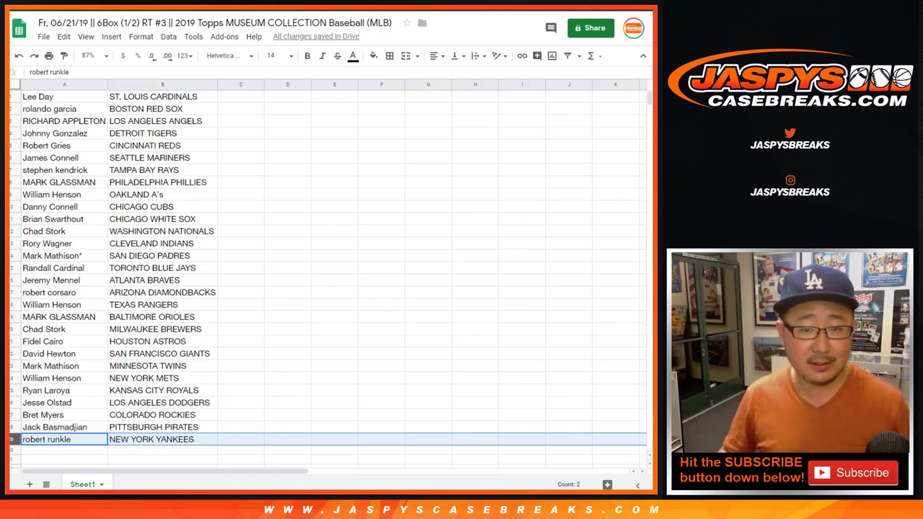
{"action": "left_click", "coordinate": [90, 56]}
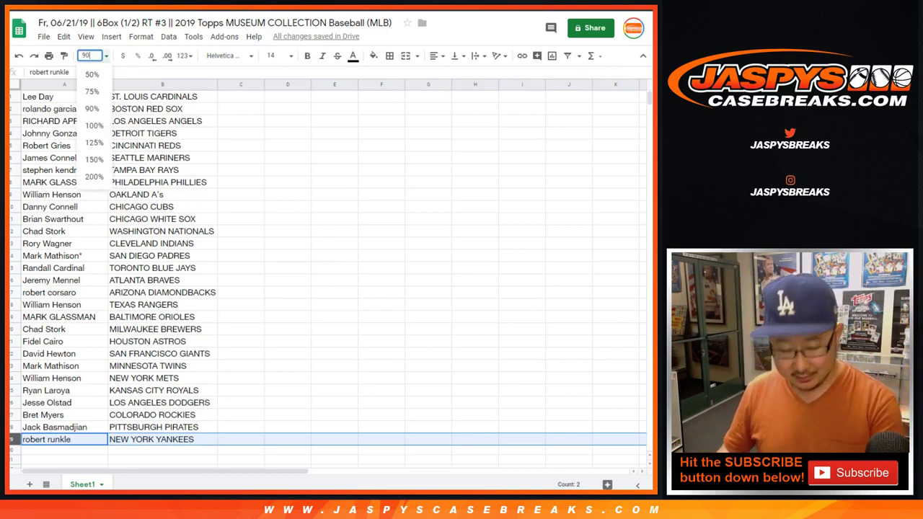
{"action": "key", "text": "Return"}
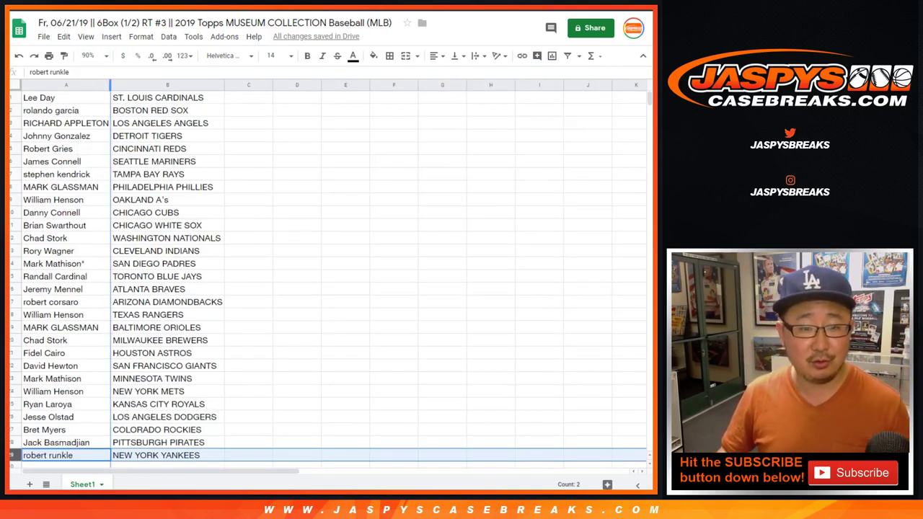
Step: Sort the whole sheet alphabetically by the team names in column B, A to Z
{"action": "left_click", "coordinate": [168, 85]}
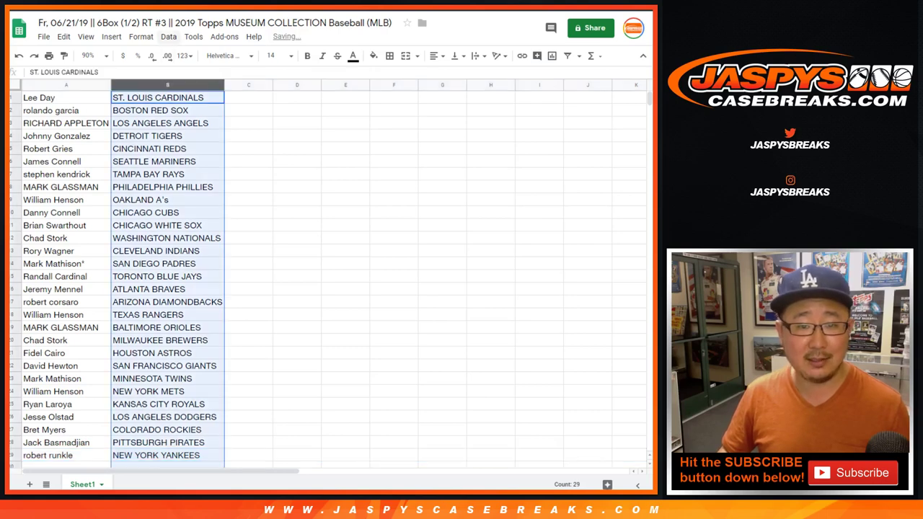
{"action": "left_click", "coordinate": [168, 37]}
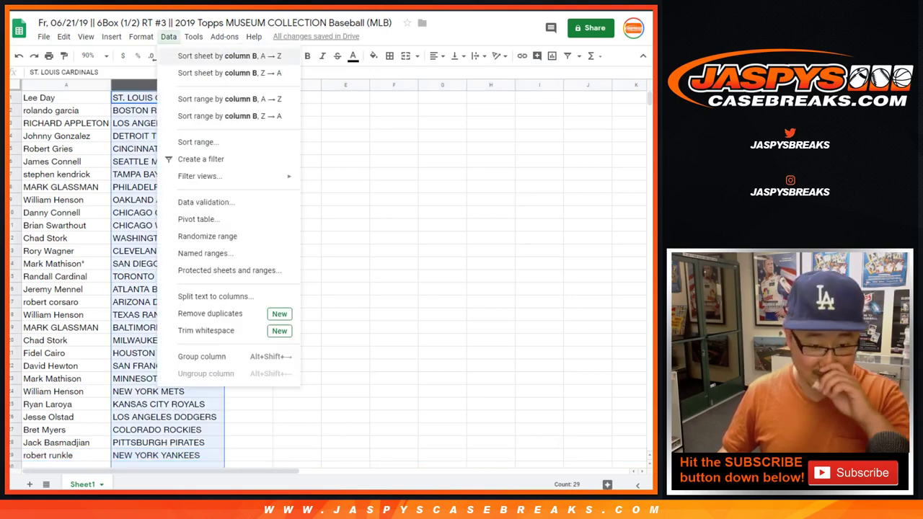
{"action": "left_click", "coordinate": [274, 56]}
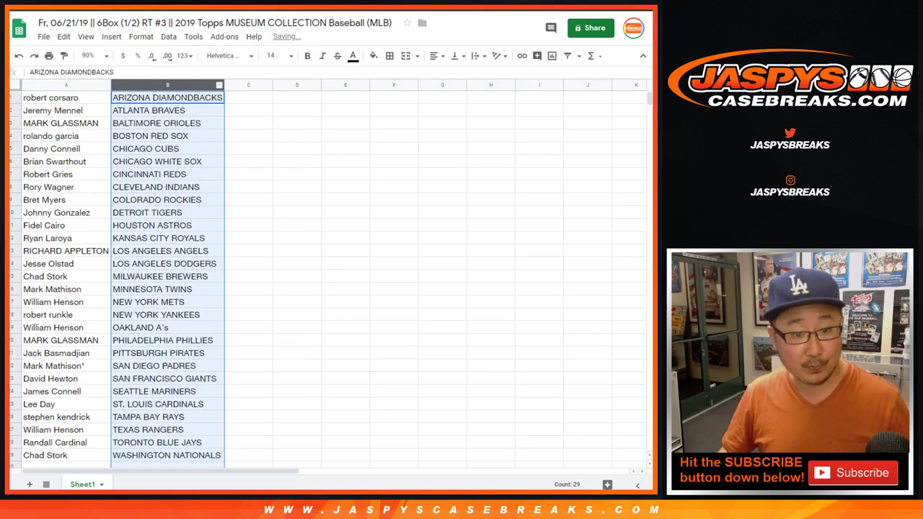
Step: Apply all borders and center alignment to the names and teams in A1:B29
{"action": "left_click", "coordinate": [66, 97]}
{"action": "key", "text": "ctrl+a"}
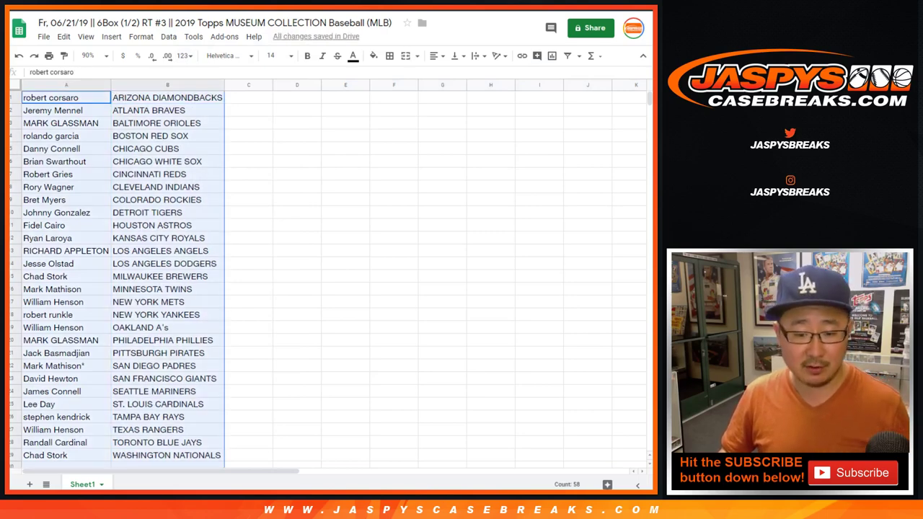
{"action": "left_click_drag", "start_coordinate": [167, 465], "coordinate": [167, 455]}
{"action": "left_click", "coordinate": [389, 57]}
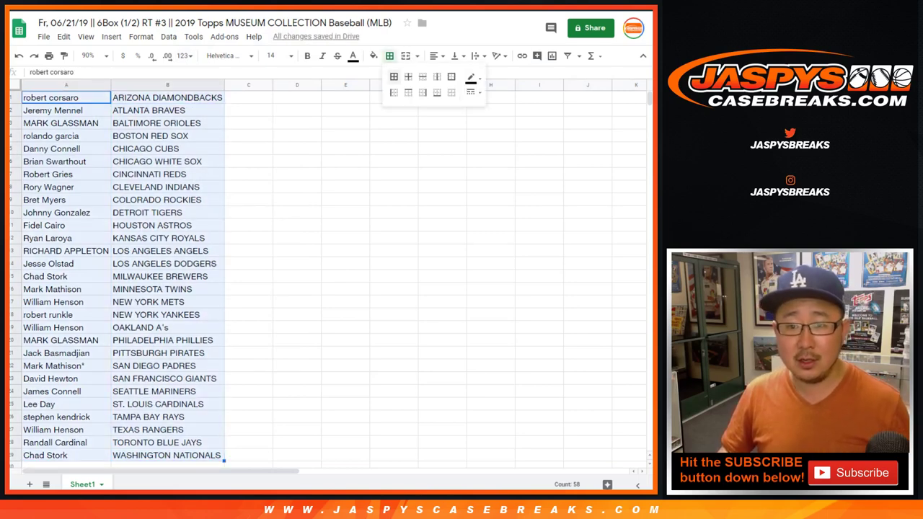
{"action": "left_click", "coordinate": [393, 76]}
{"action": "left_click", "coordinate": [436, 56]}
{"action": "left_click", "coordinate": [451, 77]}
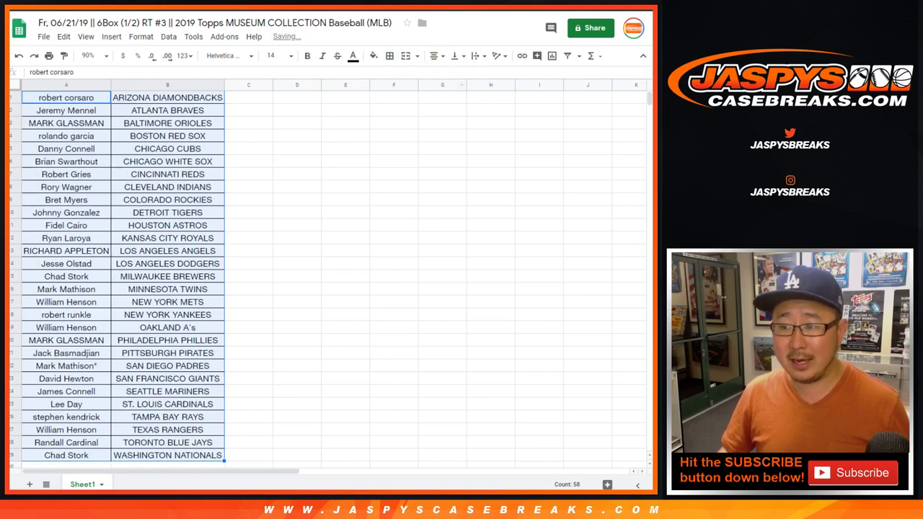
Step: Print the current sheet on Letter paper in portrait orientation, scaled to fit the width with normal margins
{"action": "left_click", "coordinate": [49, 57]}
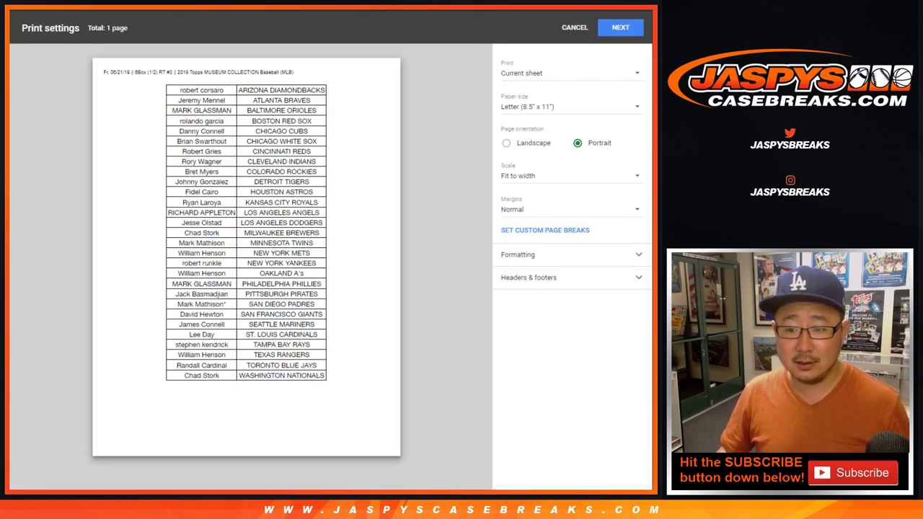
{"action": "left_click", "coordinate": [567, 278]}
{"action": "left_click", "coordinate": [620, 27]}
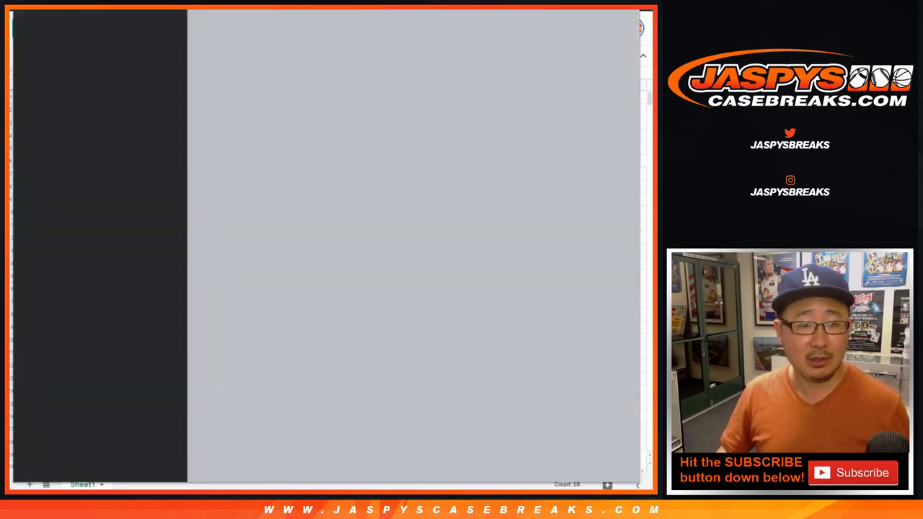
{"action": "key", "text": "Return"}
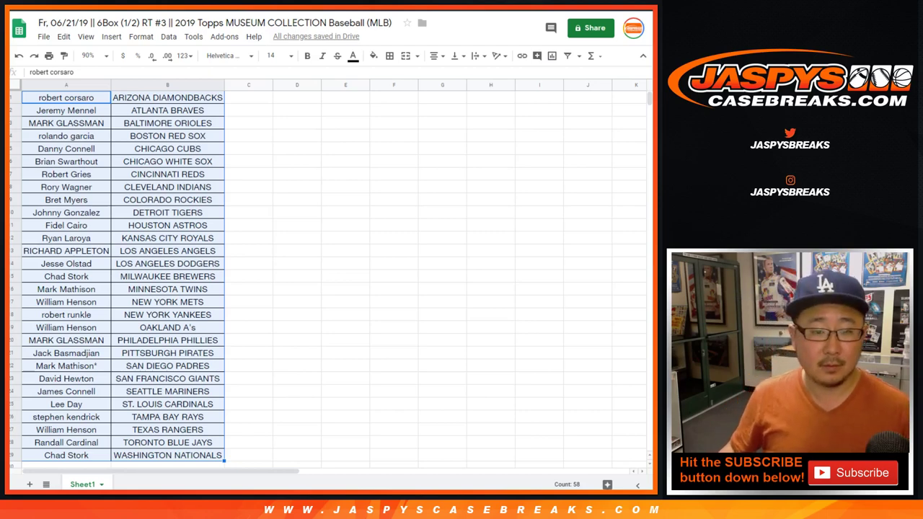
Step: Select the Cleveland Indians, New York Mets and Tampa Bay Rays rows together to highlight them
{"action": "left_click", "coordinate": [15, 188]}
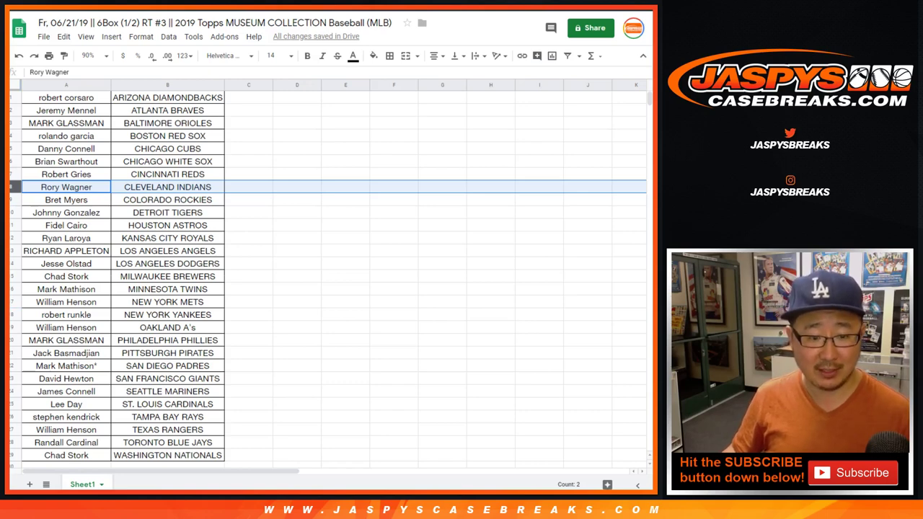
{"action": "left_click", "coordinate": [15, 302], "text": "ctrl"}
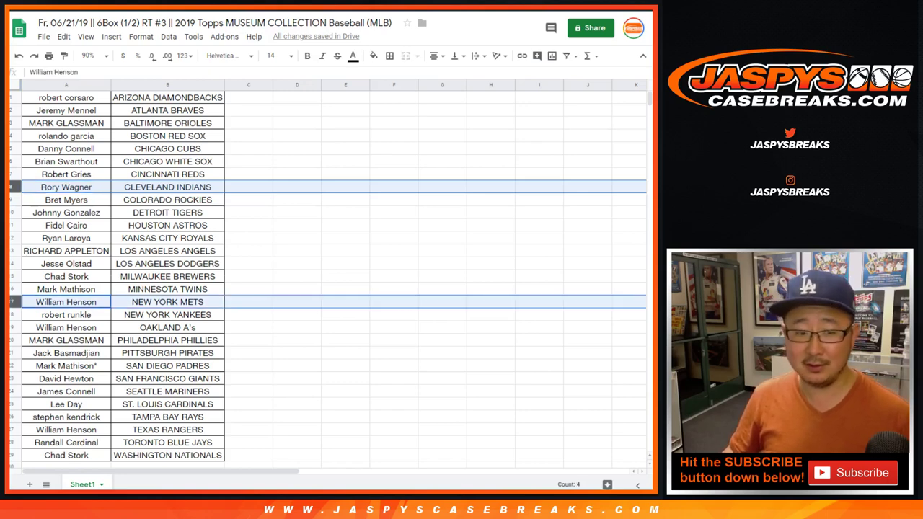
{"action": "left_click", "coordinate": [14, 417], "text": "ctrl"}
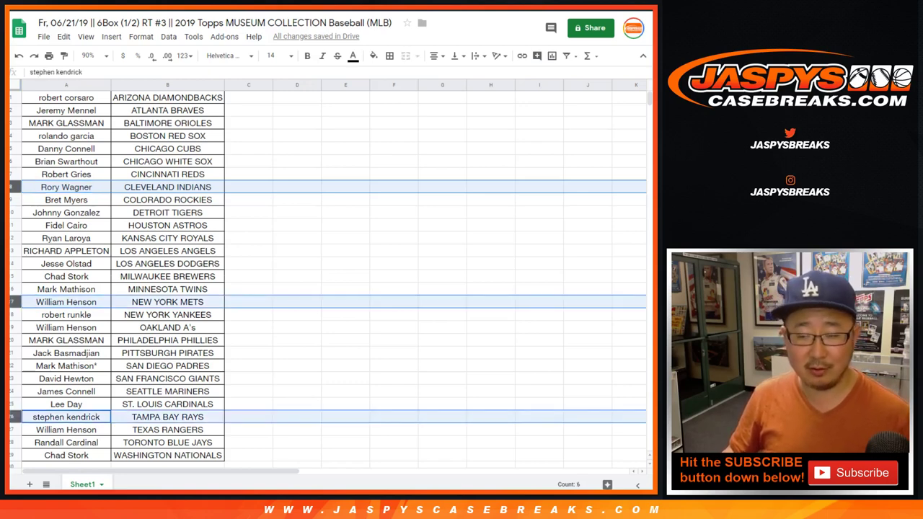